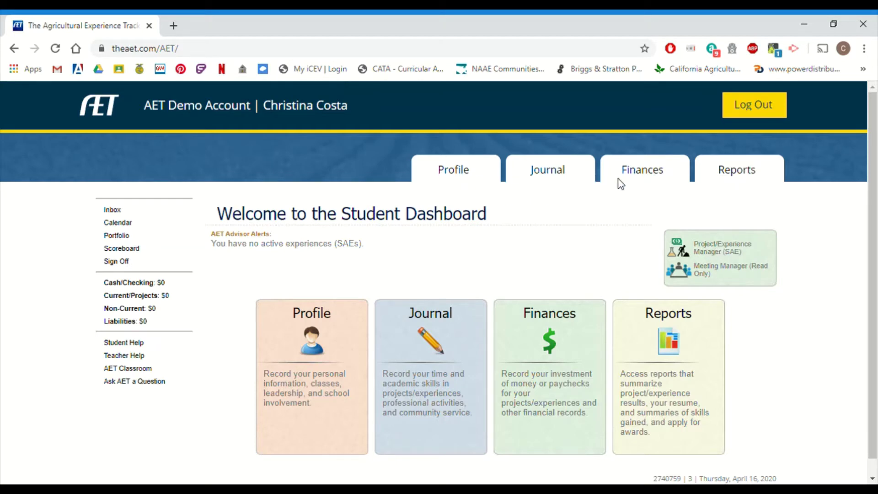
- Open the Project/Experience Manager from the Student Dashboard
click(717, 251)
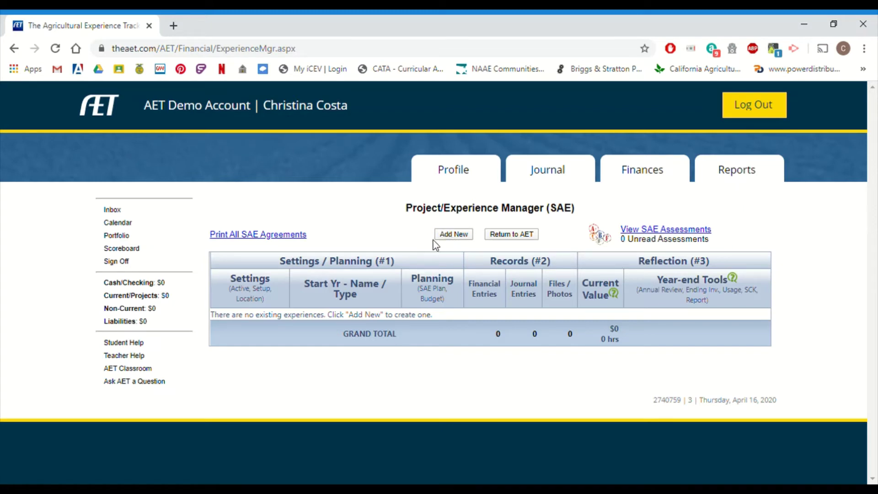
- Add a new experience and try sample project names, ending with 'Tractor Supply Internship'
click(462, 241)
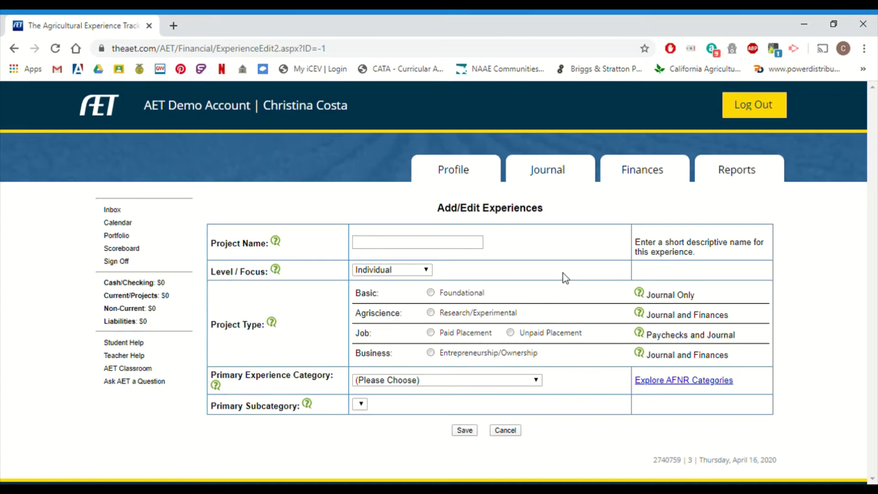
click(411, 247)
text(SA)
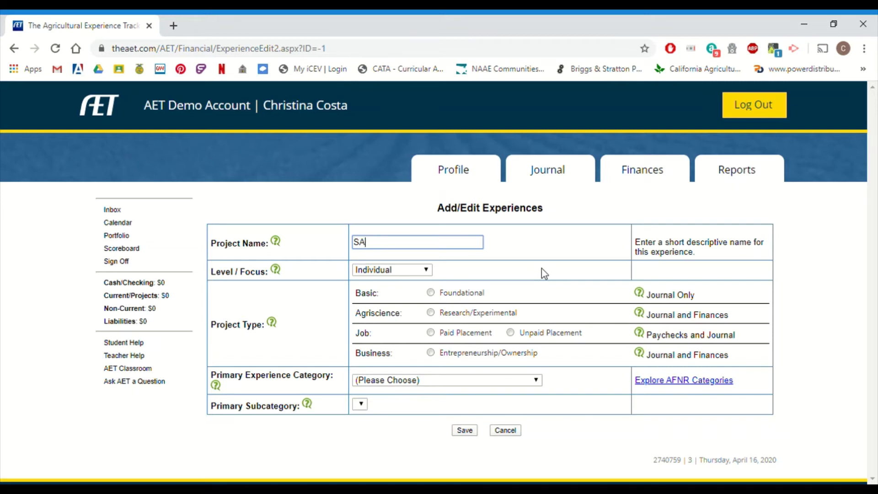
text(E)
key(BackSpace)
key(BackSpace)
key(BackSpace)
text(Market ho)
key(BackSpace)
key(BackSpace)
text(Hog 2020)
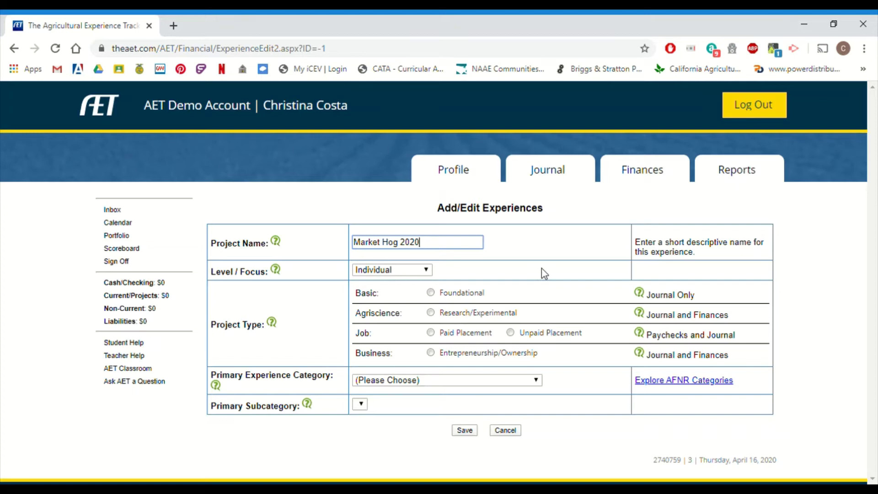
key(BackSpace)
key(BackSpace)
key(BackSpace)
key(BackSpace)
key(BackSpace)
key(BackSpace)
key(BackSpace)
key(BackSpace)
key(BackSpace)
key(BackSpace)
key(BackSpace)
key(BackSpace)
key(BackSpace)
key(BackSpace)
key(BackSpace)
text(Tractor Supply Internship)
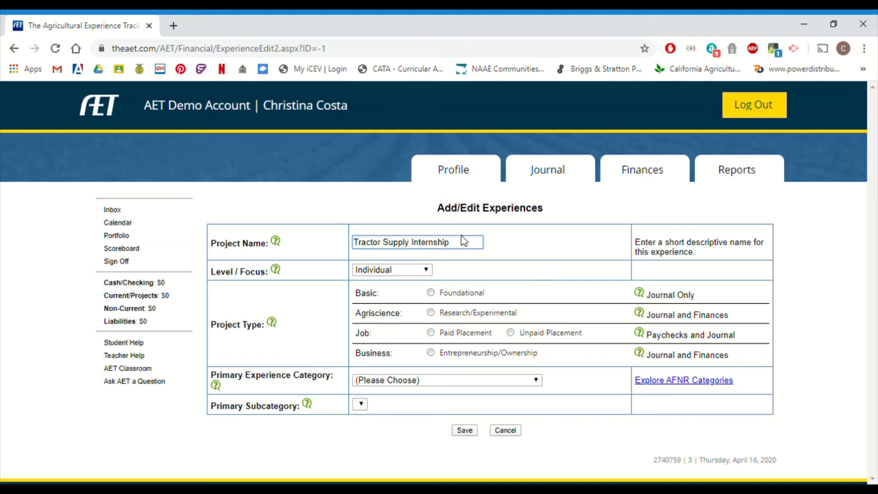
drag(457, 251, 350, 251)
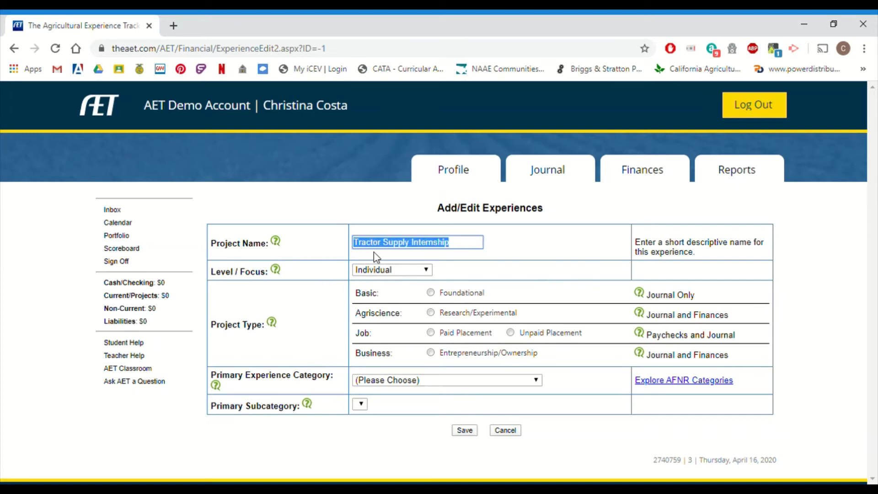
click(471, 277)
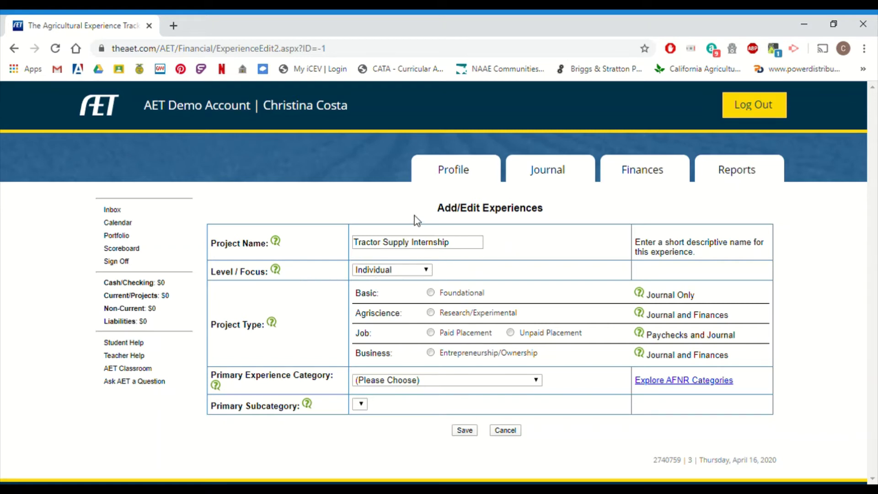
- Change Level/Focus from Individual to Service Learning and check the level descriptions
click(427, 271)
click(431, 312)
click(427, 270)
click(402, 304)
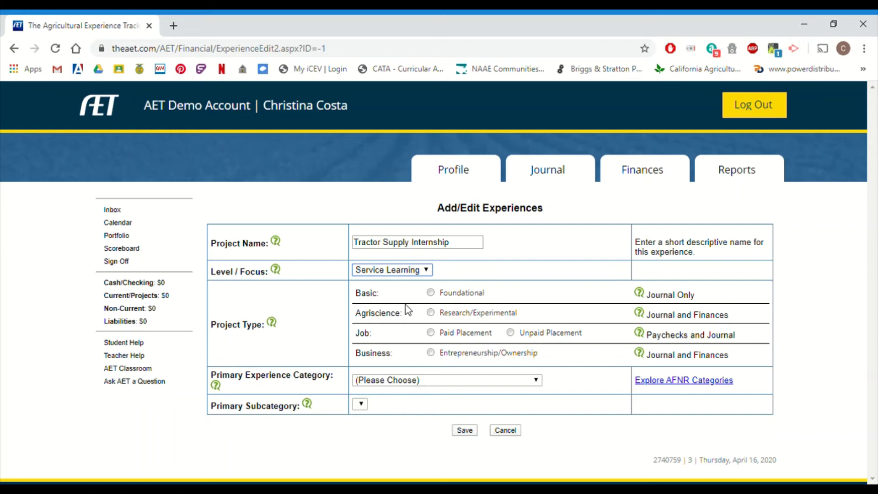
click(473, 358)
mouse_move(276, 275)
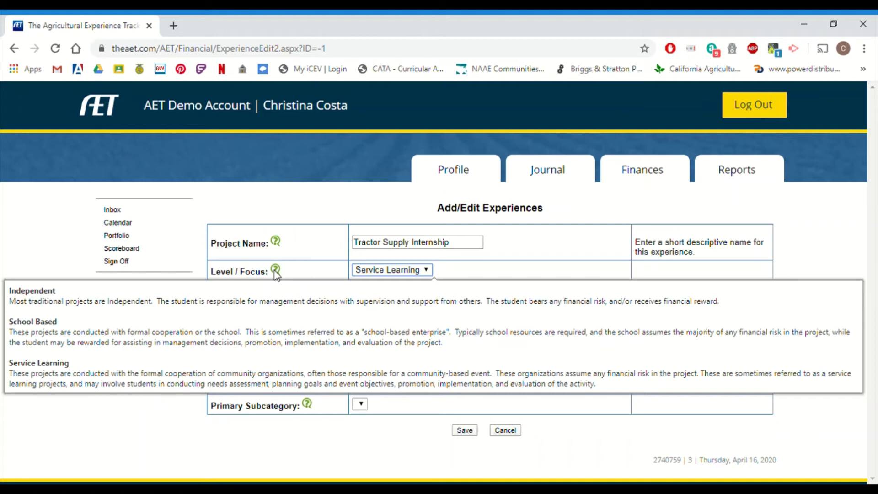
- Replace the project name with 'Costa's Landscaping'
key(shift+Tab)
key(BackSpace)
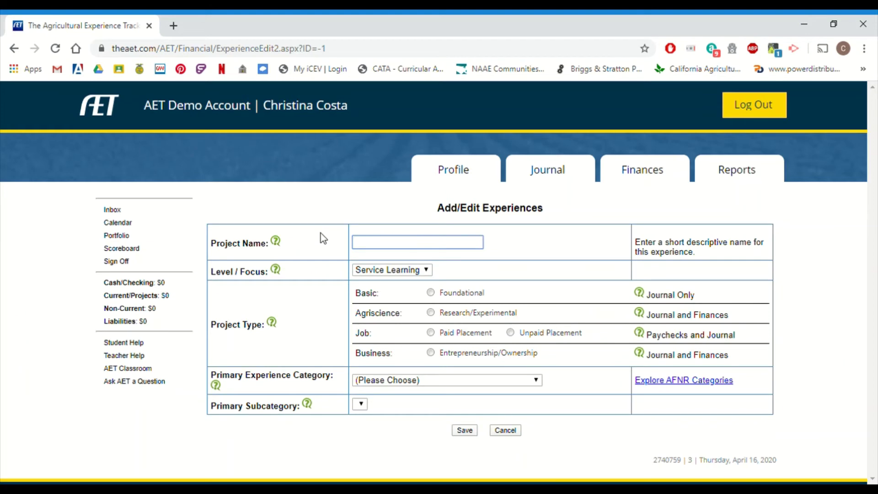
text(Costa's Landscaping)
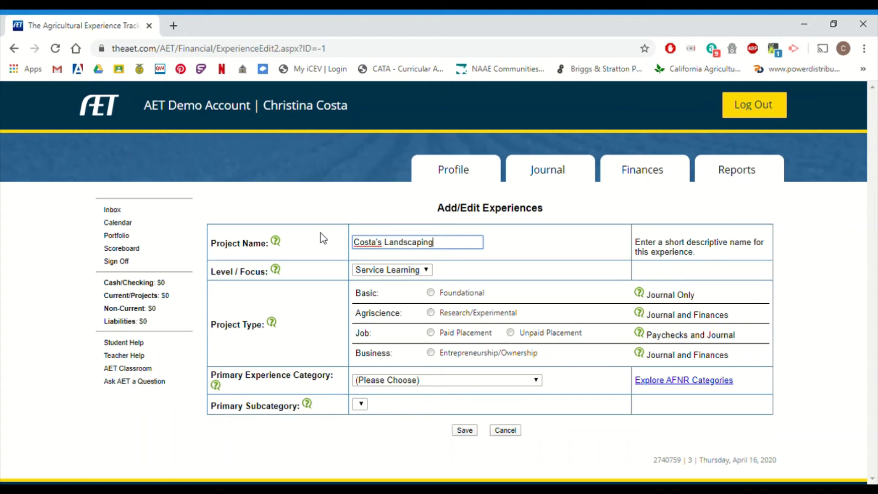
click(533, 265)
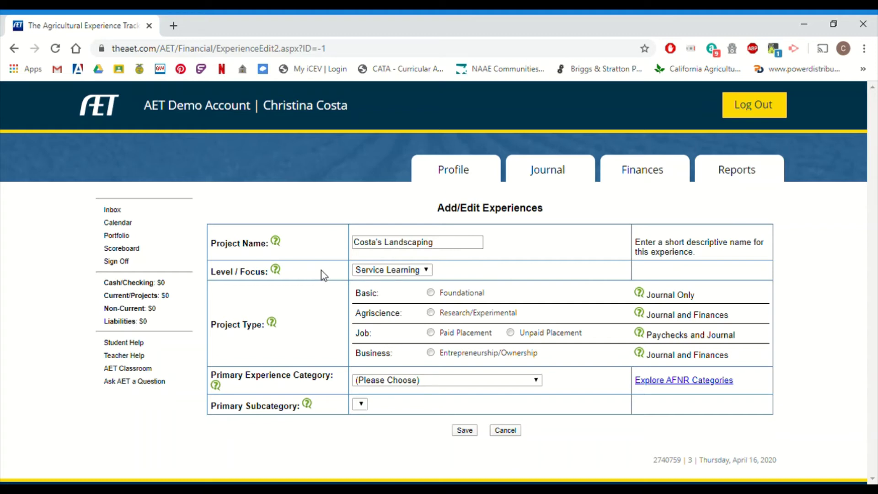
- Set Level/Focus back to Individual and project type to Entrepreneurship/Ownership
click(426, 270)
click(400, 281)
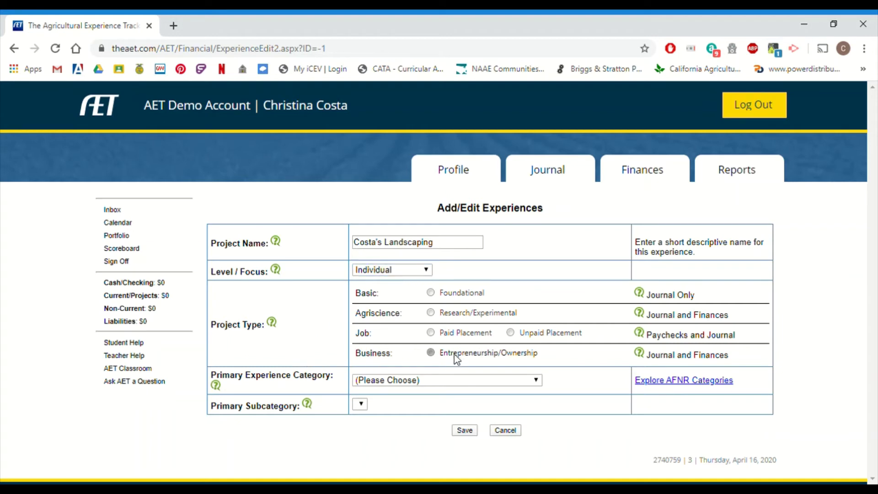
click(430, 354)
scroll(302, 355, down, 1)
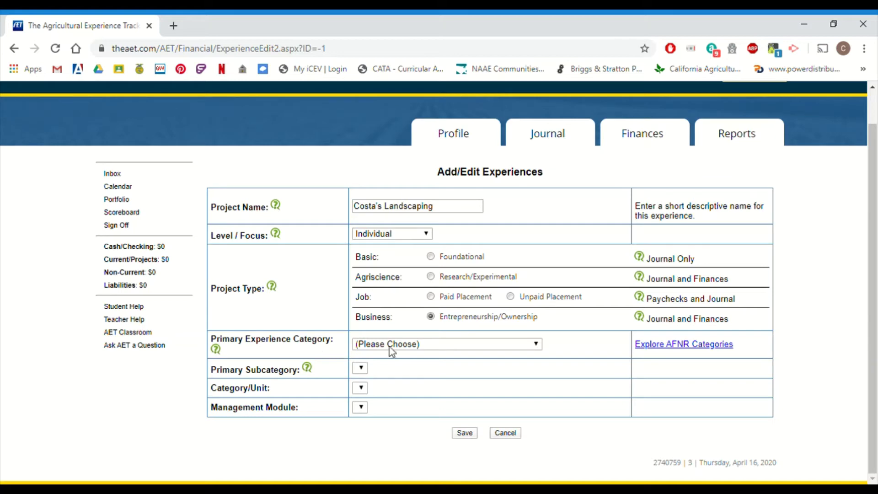
click(537, 344)
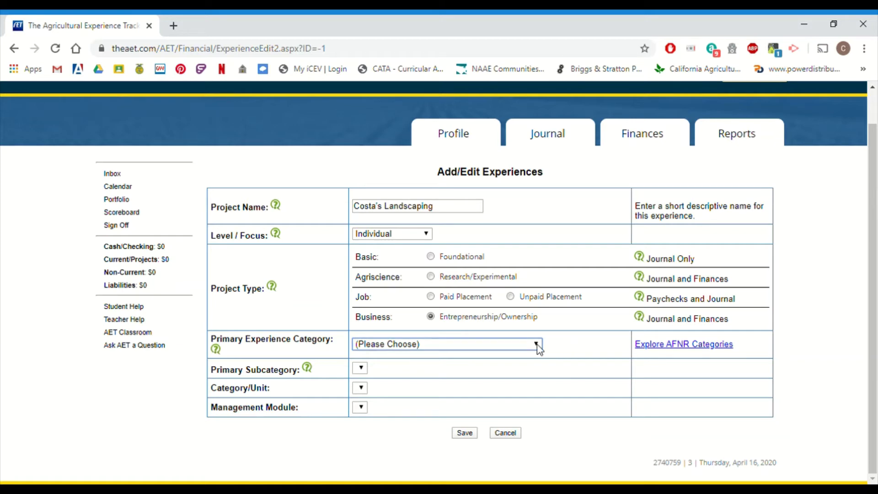
- Open the AFNR standards reference in a new tab and browse Agribusiness Systems
click(683, 346)
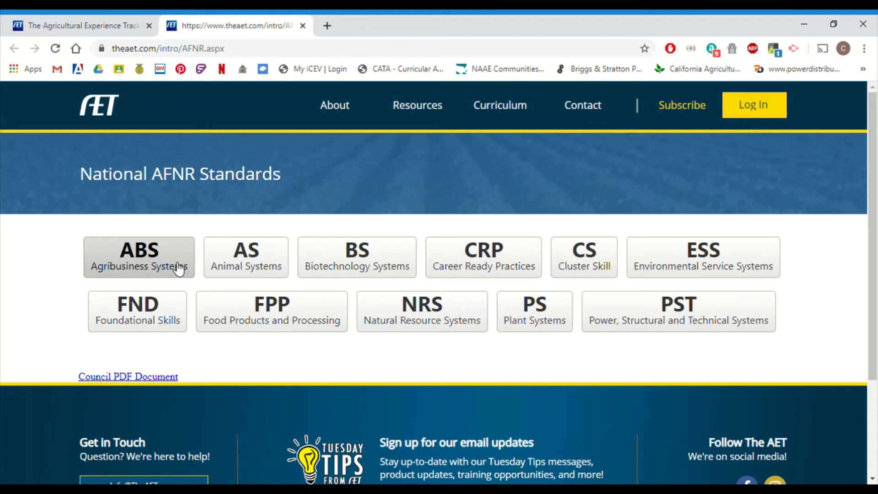
click(152, 271)
scroll(31, 312, down, 1)
scroll(56, 314, down, 1)
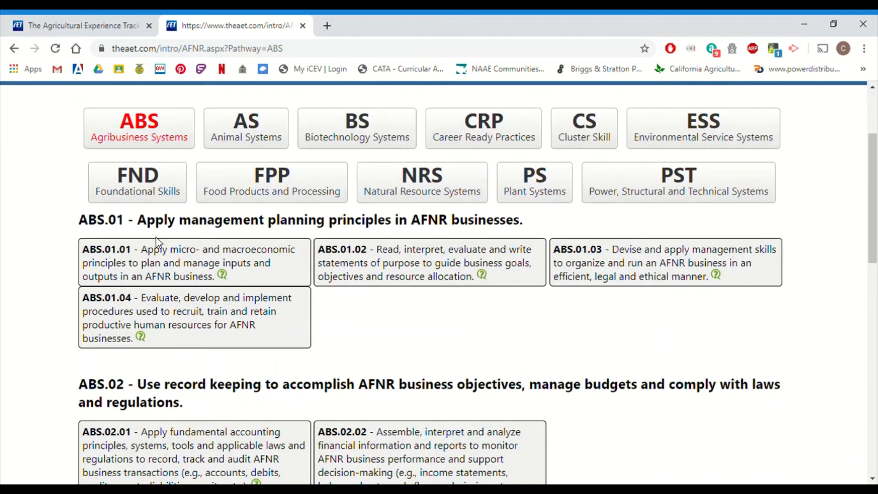
scroll(323, 333, down, 1)
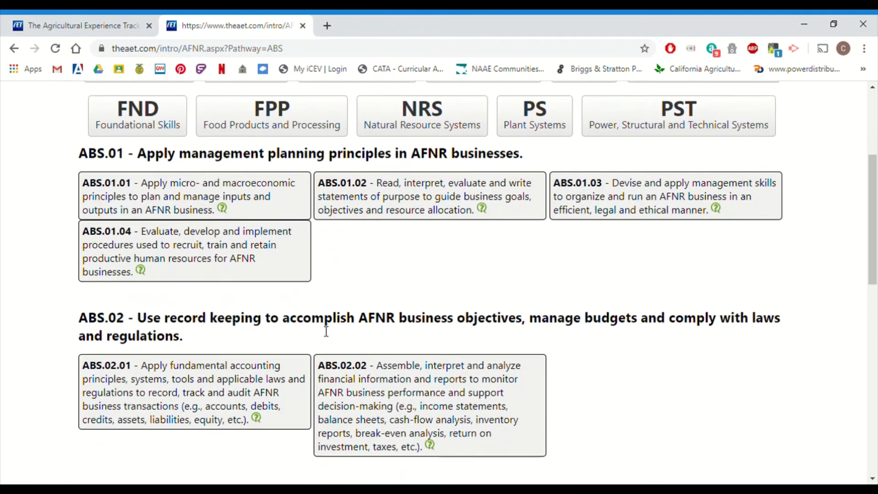
scroll(327, 332, down, 1)
scroll(326, 331, down, 1)
scroll(307, 375, down, 1)
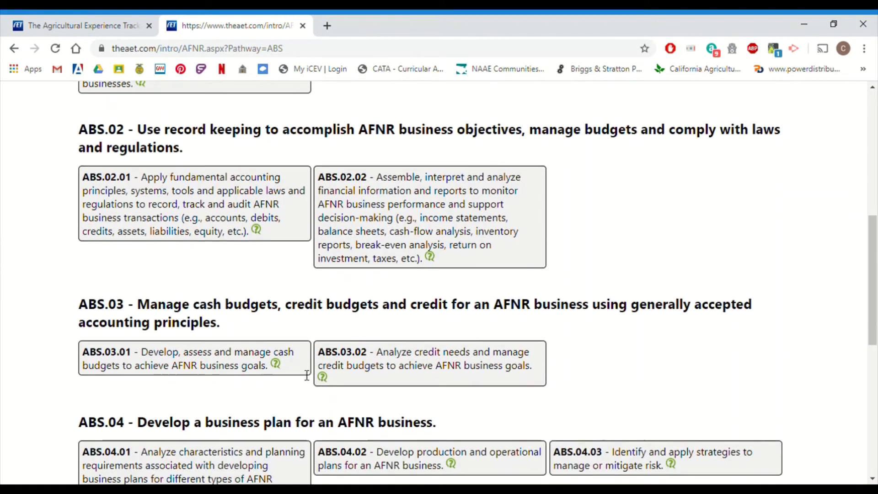
scroll(282, 338, down, 4)
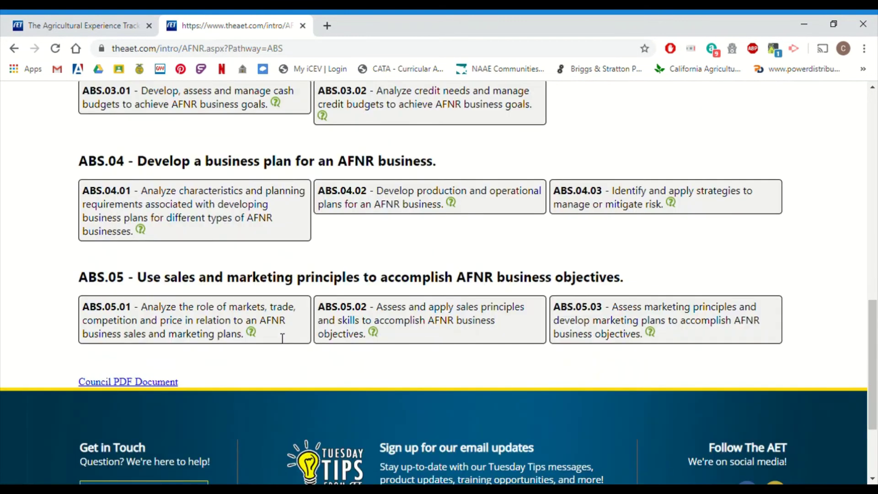
- View the Animal Systems standards, then return to the Costa's Landscaping form
scroll(280, 338, up, 10)
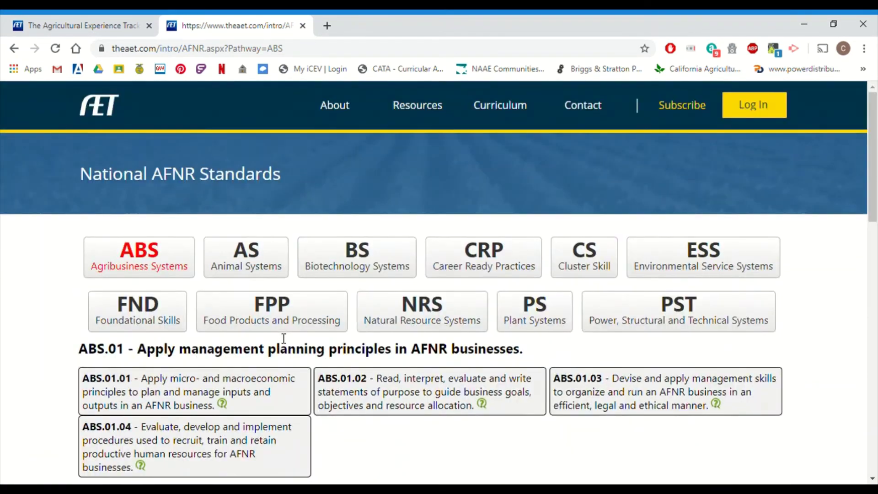
scroll(272, 384, down, 4)
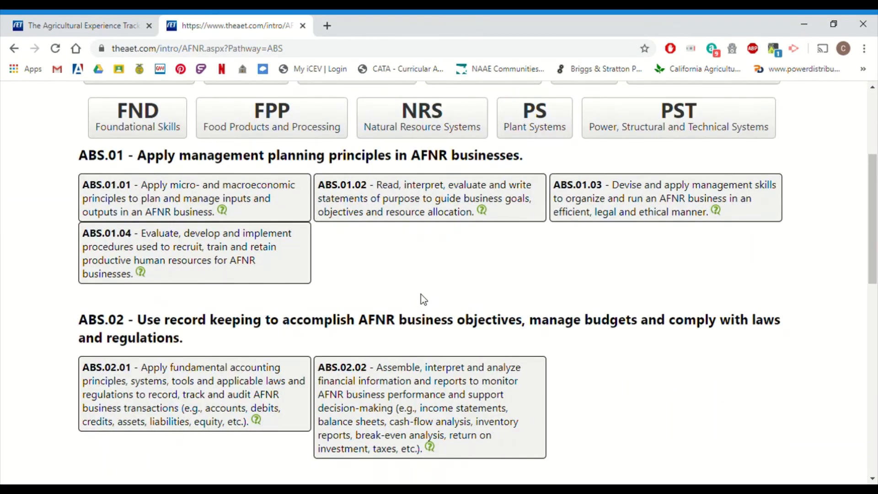
scroll(422, 296, down, 3)
scroll(423, 300, down, 1)
scroll(416, 298, up, 6)
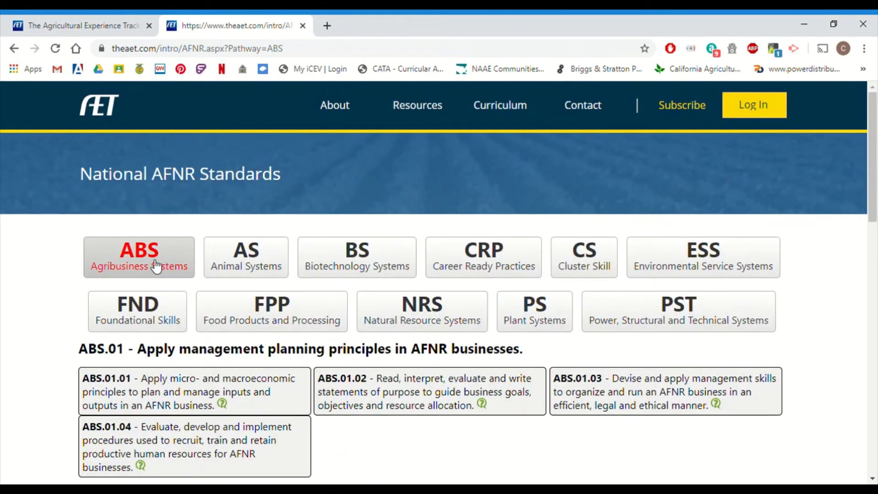
click(256, 269)
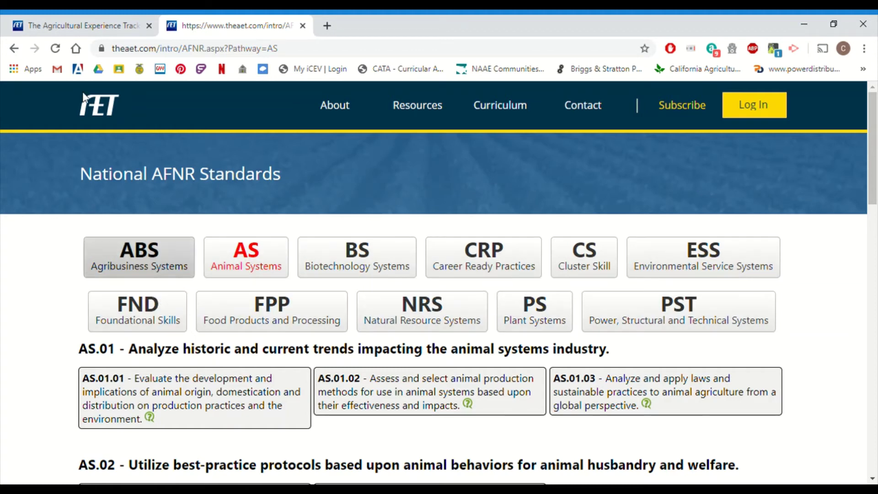
key(ctrl+shift+Tab)
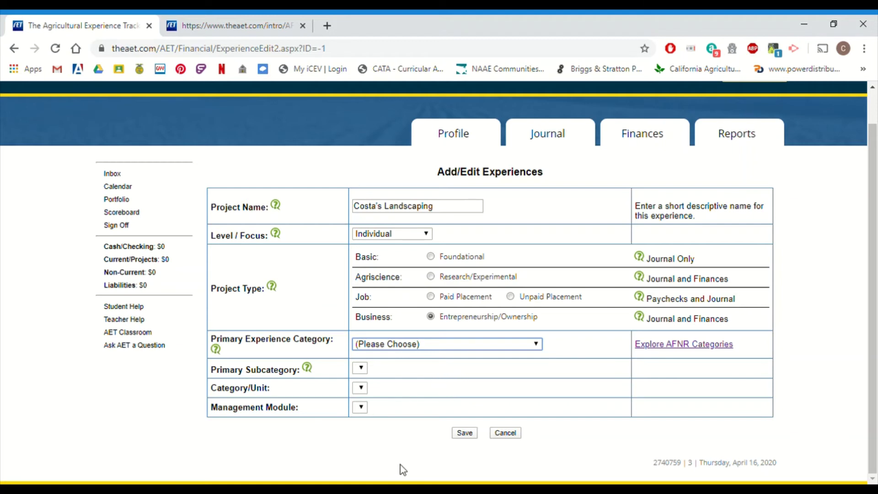
- Set category Plant Systems, subcategory Grain Crops, and Category/Unit 'other'
key(p)
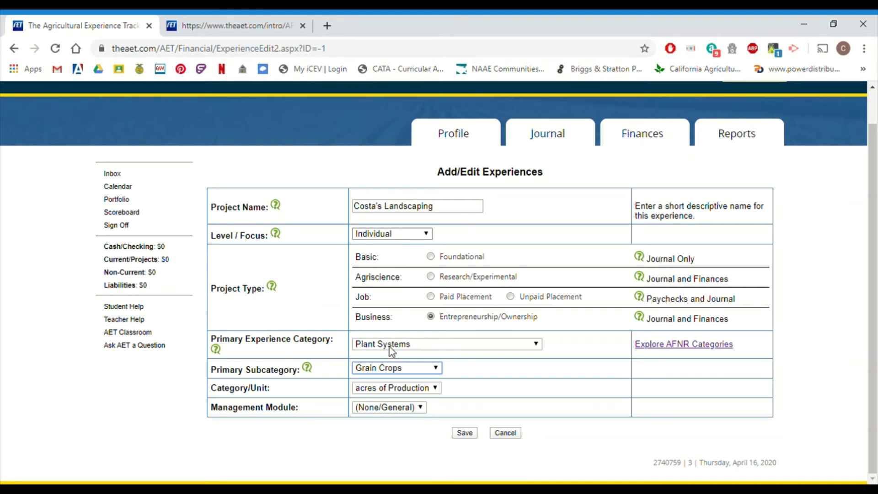
key(l)
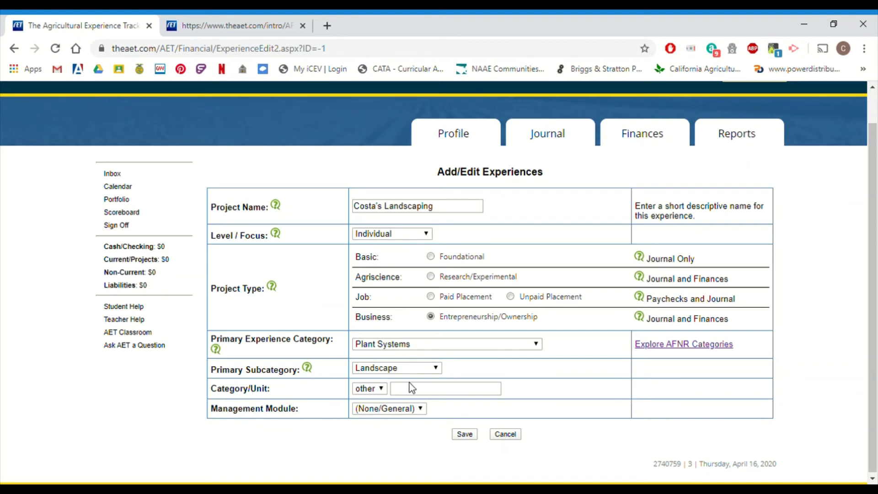
click(411, 365)
key(g)
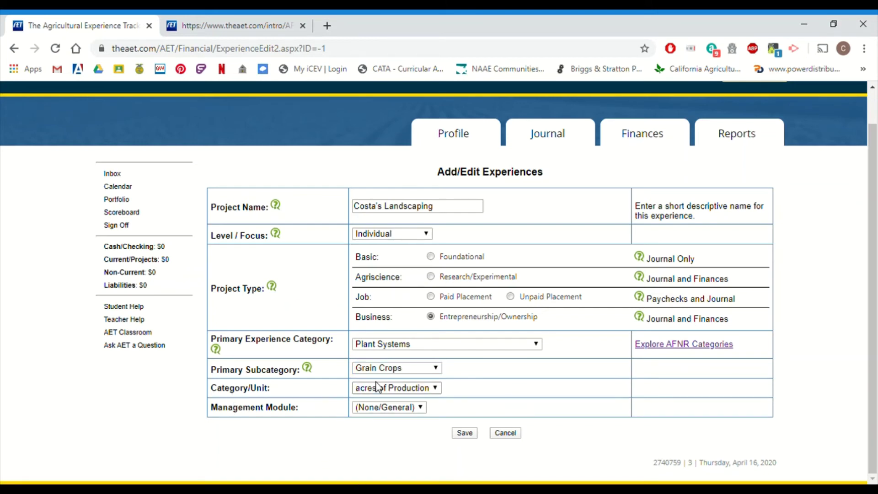
click(432, 388)
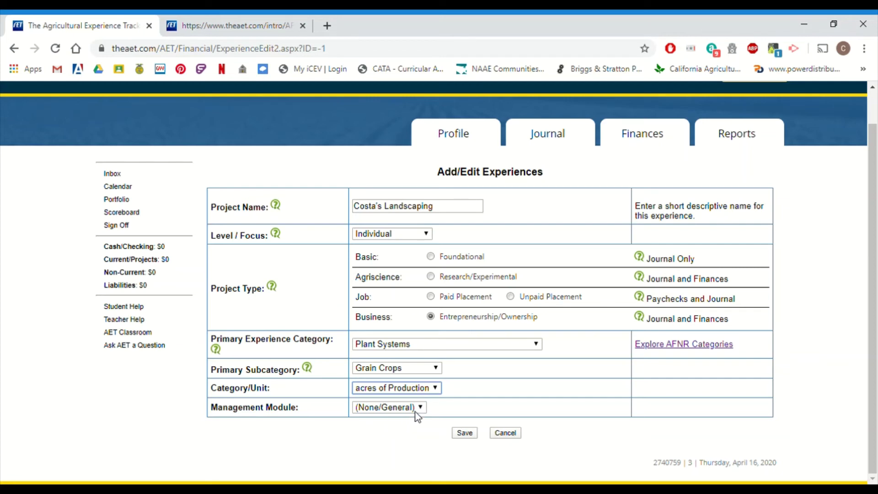
key(o)
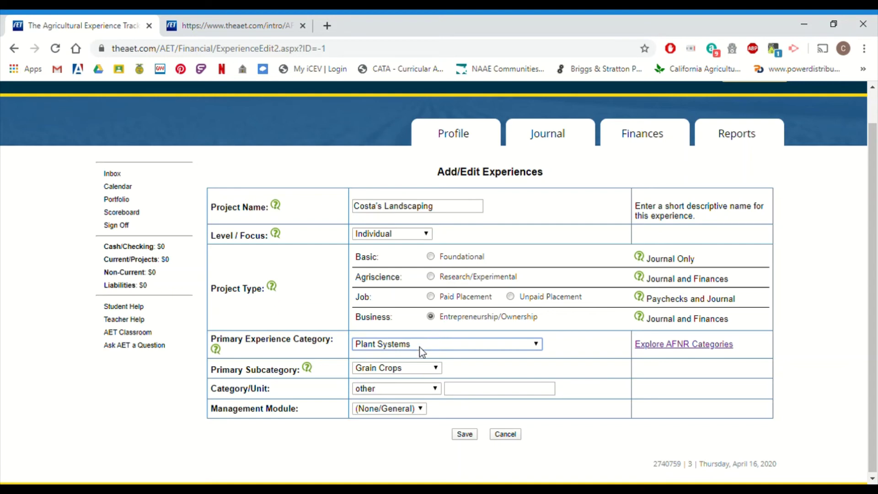
- Recategorize as Animal Systems, subcategory Swine, unit head of Commercial Breeding Swine
click(406, 381)
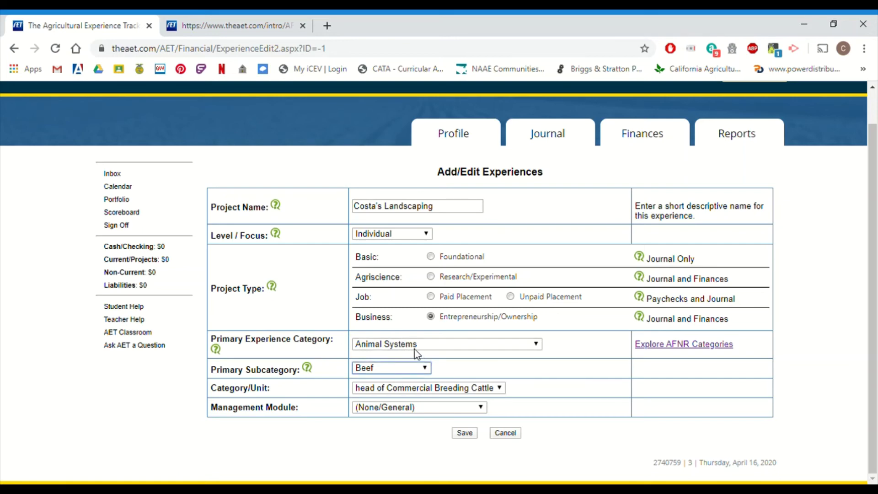
click(369, 267)
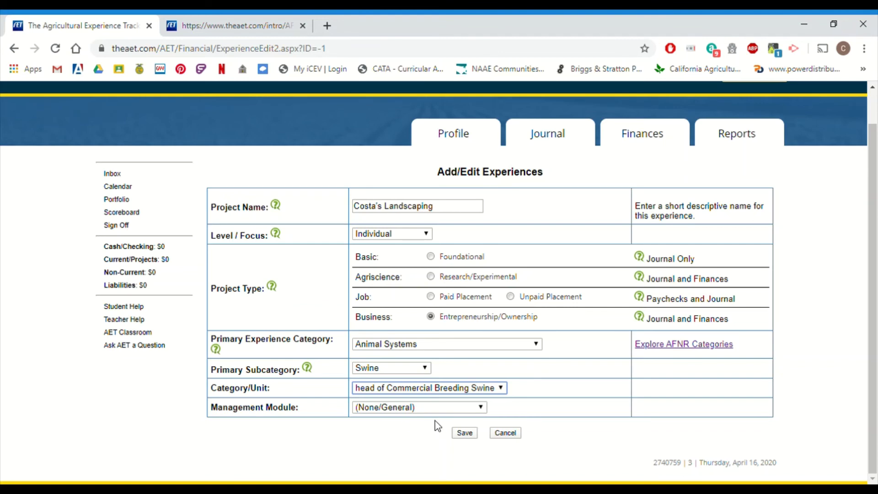
click(315, 451)
key(Down)
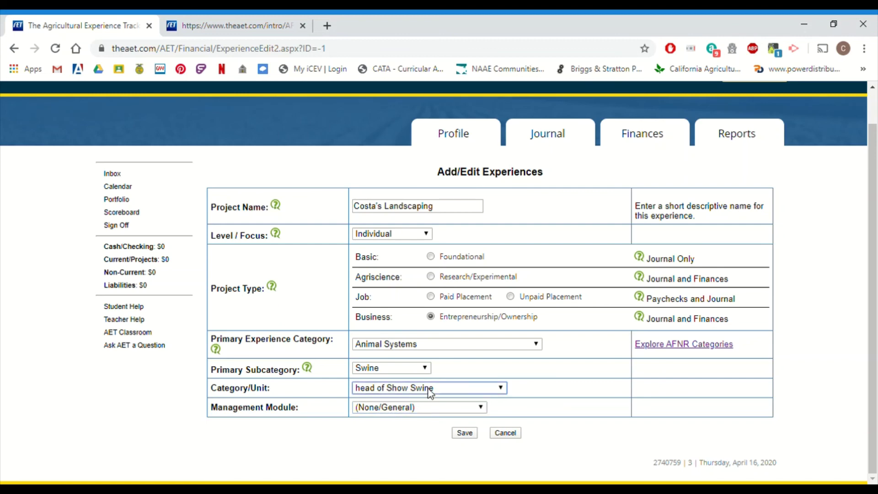
key(Up)
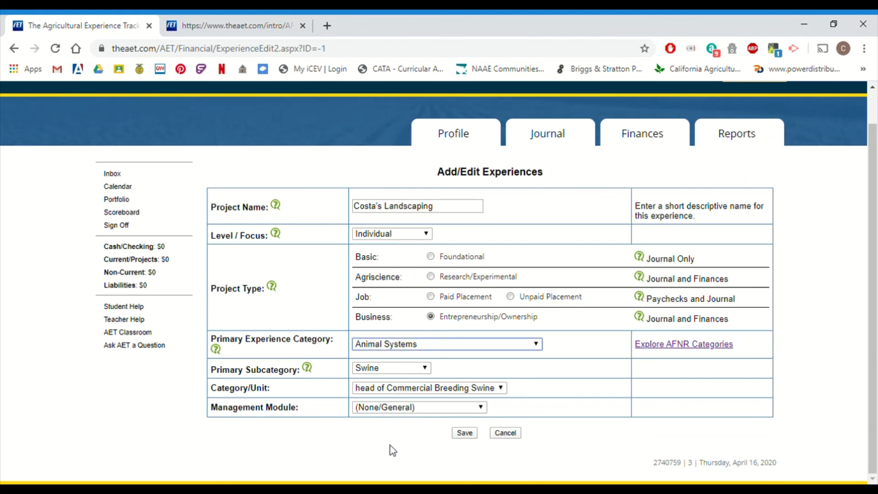
- Switch to Plant Systems with subcategory Landscape and save Costa's Landscaping
key(p)
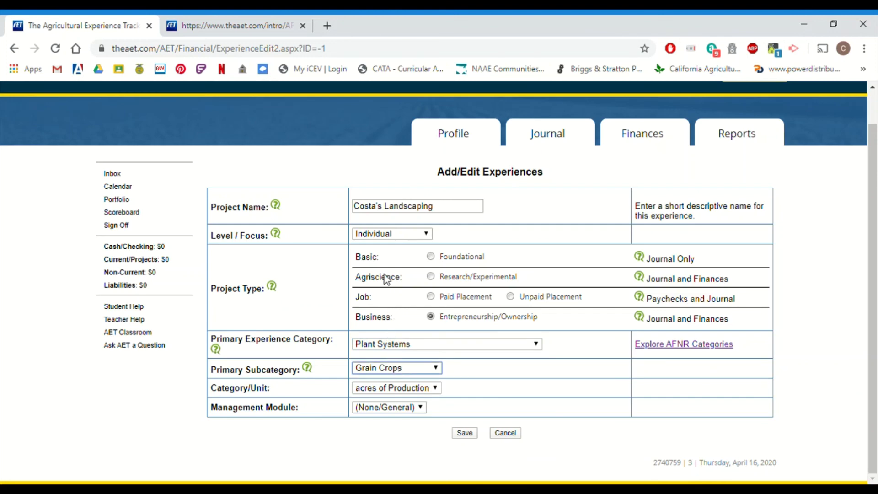
key(l)
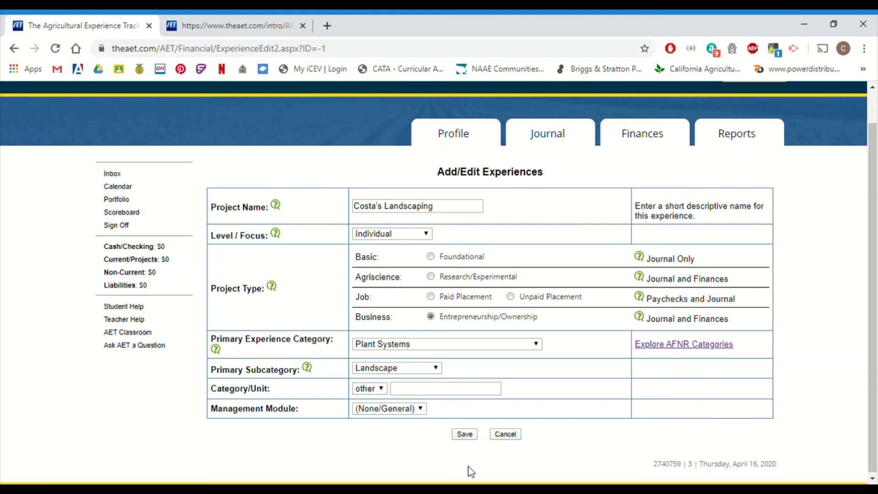
click(466, 434)
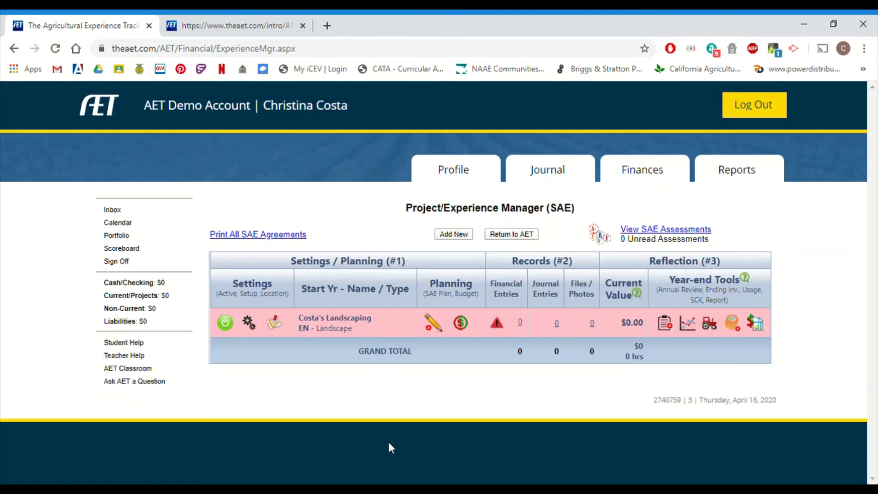